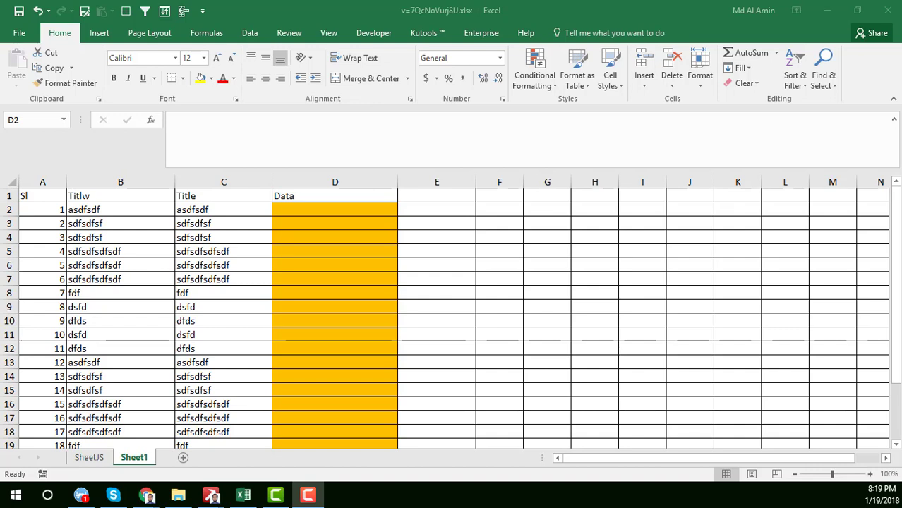
Enter 'sfsf' in D2 and 'asdasd' in D3 and D4.
{"action": "left_click", "coordinate": [377, 206]}
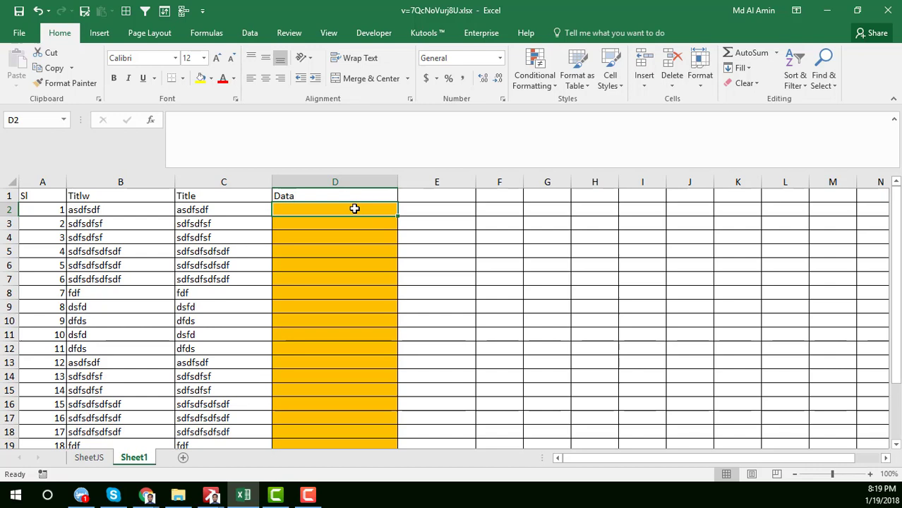
{"action": "type", "text": "sfsf"}
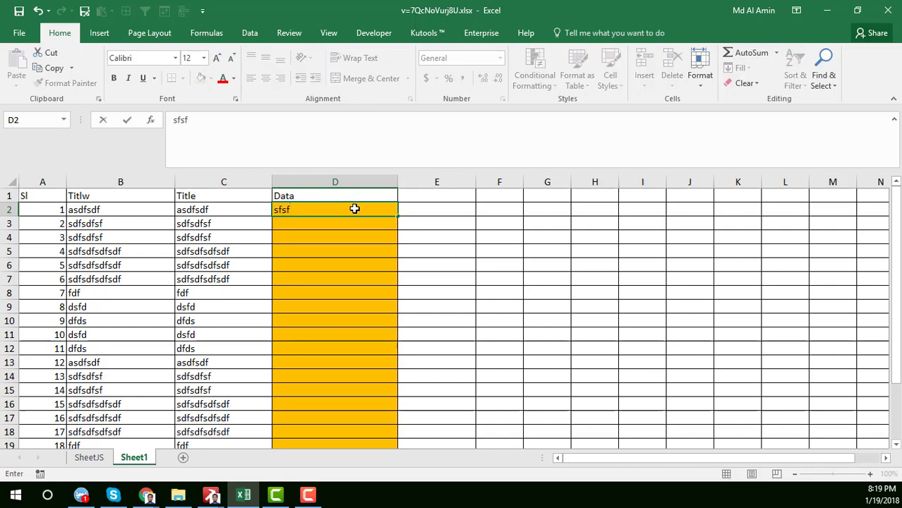
{"action": "key", "text": "Return"}
{"action": "type", "text": "asdasd"}
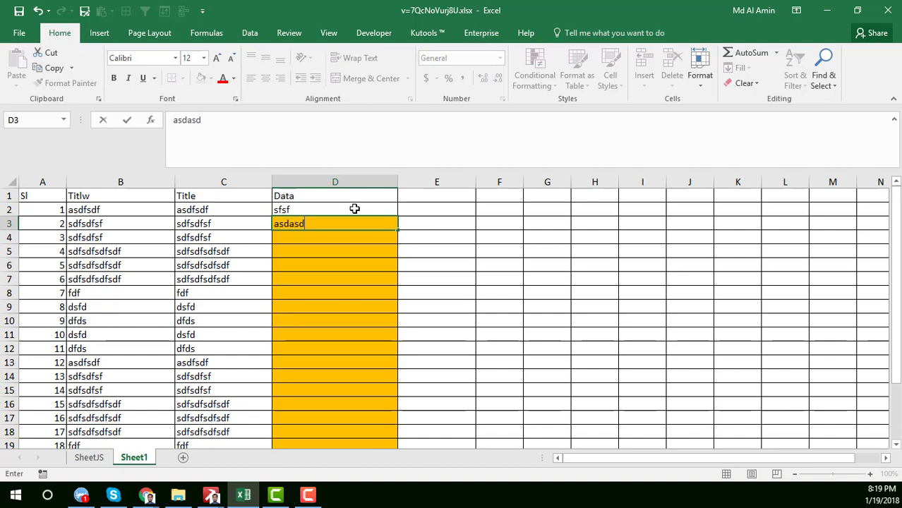
{"action": "key", "text": "Return"}
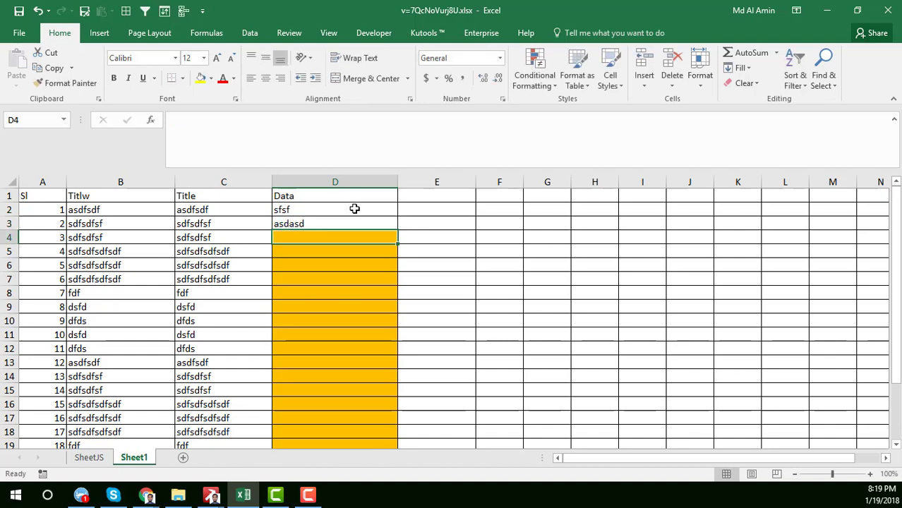
{"action": "type", "text": "asdasd"}
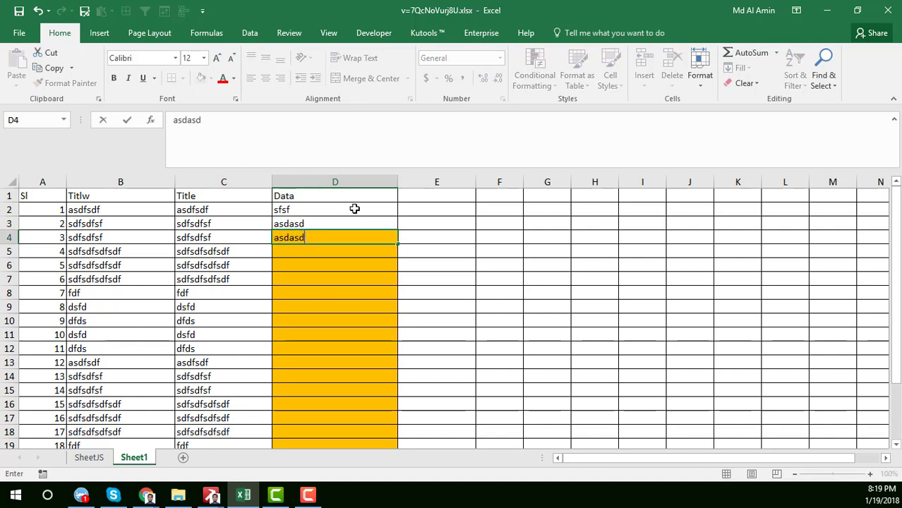
{"action": "key", "text": "Return"}
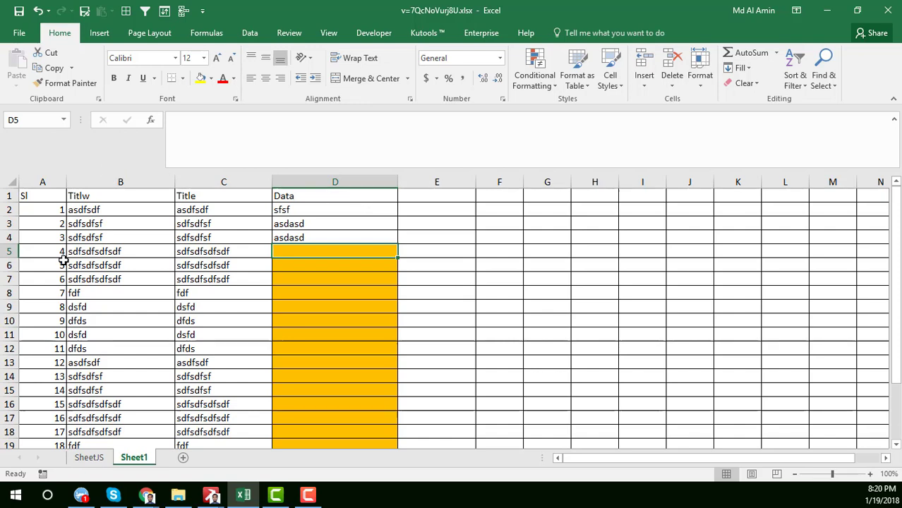
{"action": "left_click", "coordinate": [37, 211]}
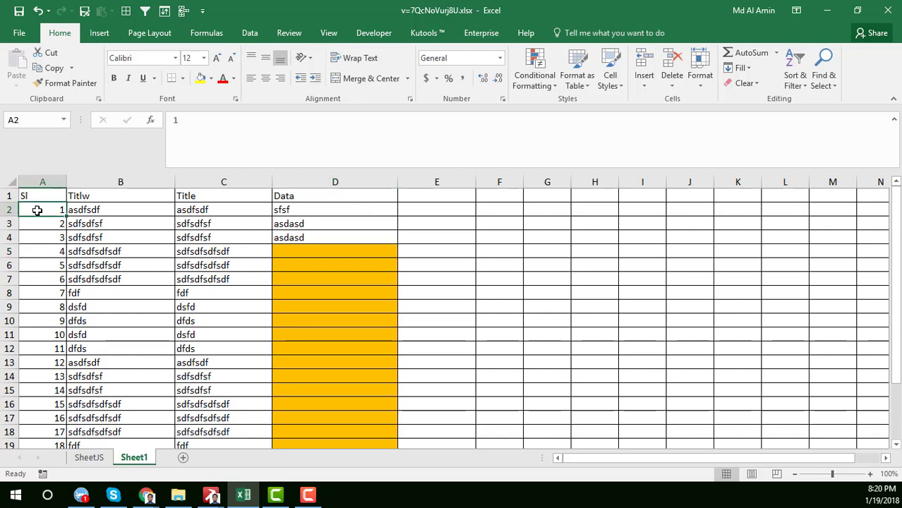
{"action": "left_click_drag", "start_coordinate": [64, 212], "coordinate": [254, 291]}
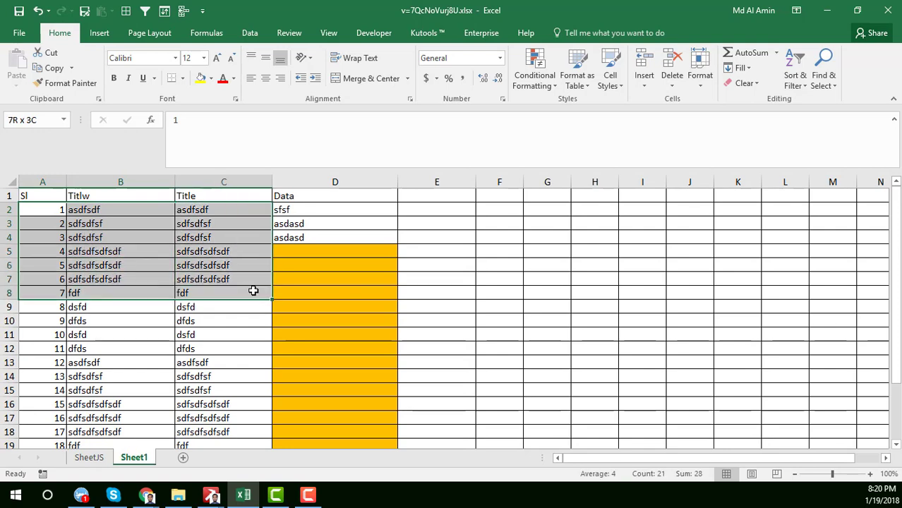
{"action": "left_click", "coordinate": [222, 281]}
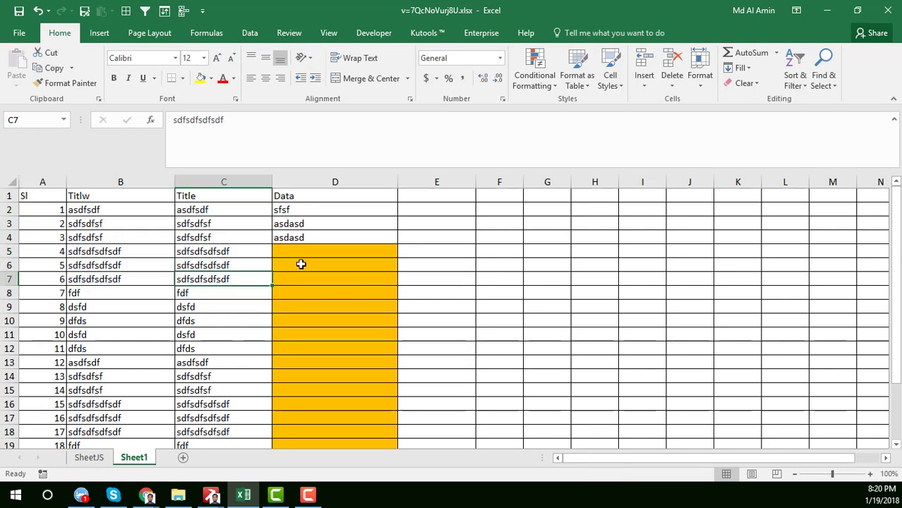
{"action": "left_click", "coordinate": [164, 238]}
{"action": "left_click", "coordinate": [291, 238]}
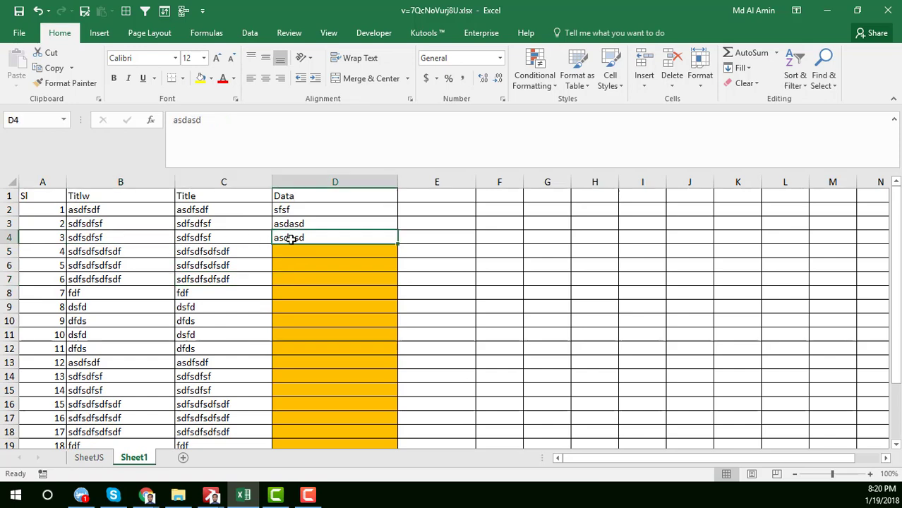
{"action": "left_click", "coordinate": [155, 240]}
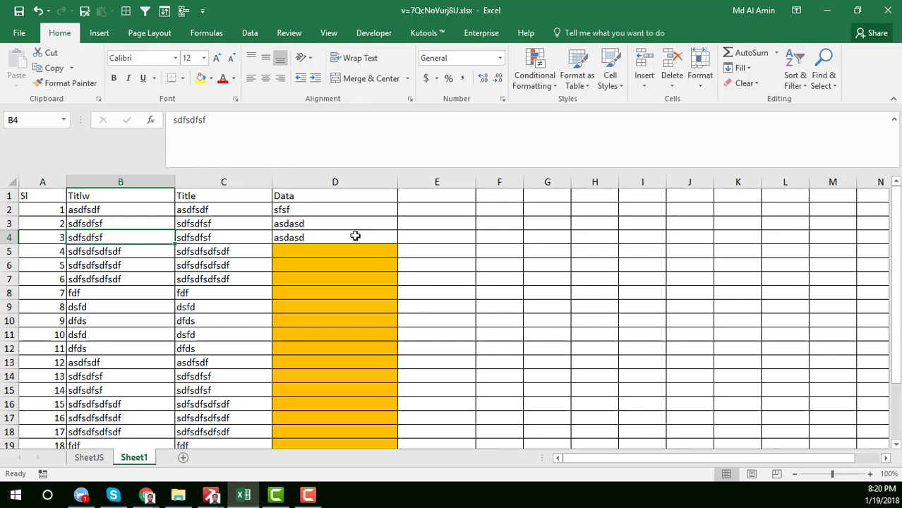
{"action": "left_click", "coordinate": [355, 236]}
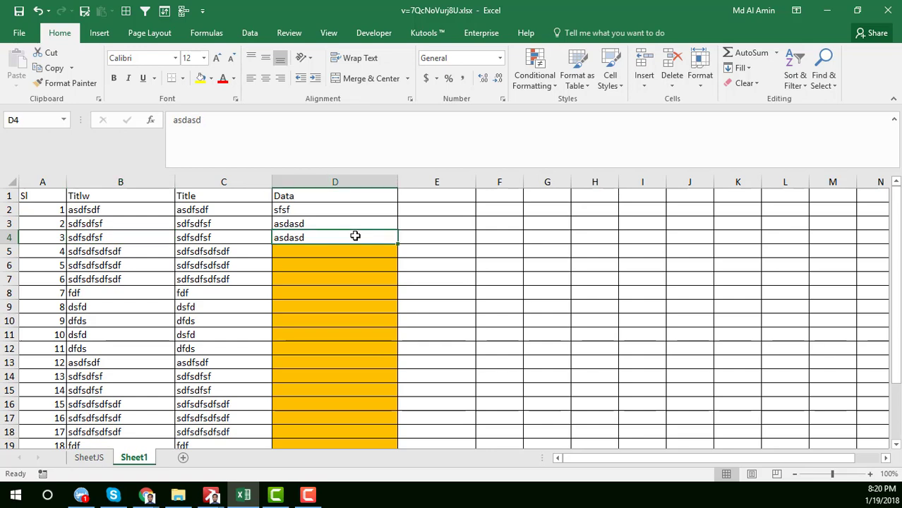
{"action": "left_click", "coordinate": [166, 237]}
{"action": "left_click", "coordinate": [209, 237]}
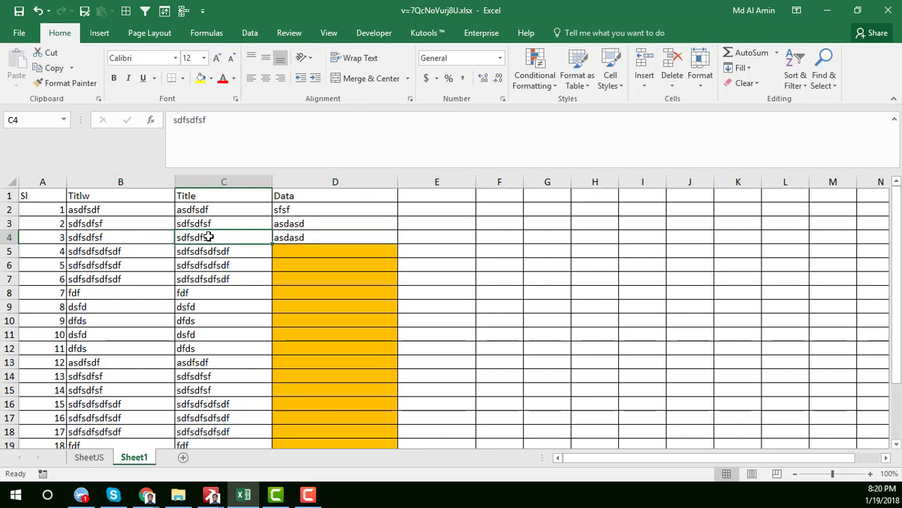
{"action": "left_click", "coordinate": [286, 238]}
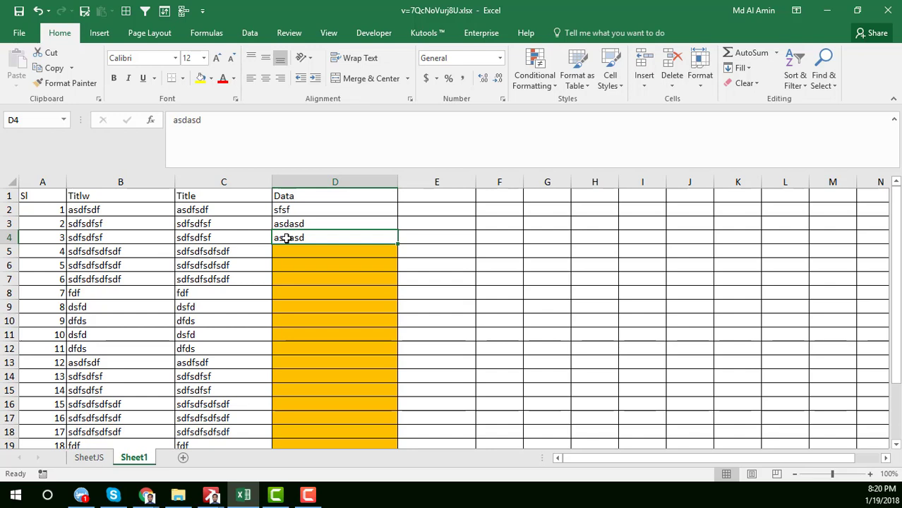
Enter 'fhgfhj' in cell D5.
{"action": "left_click", "coordinate": [330, 249]}
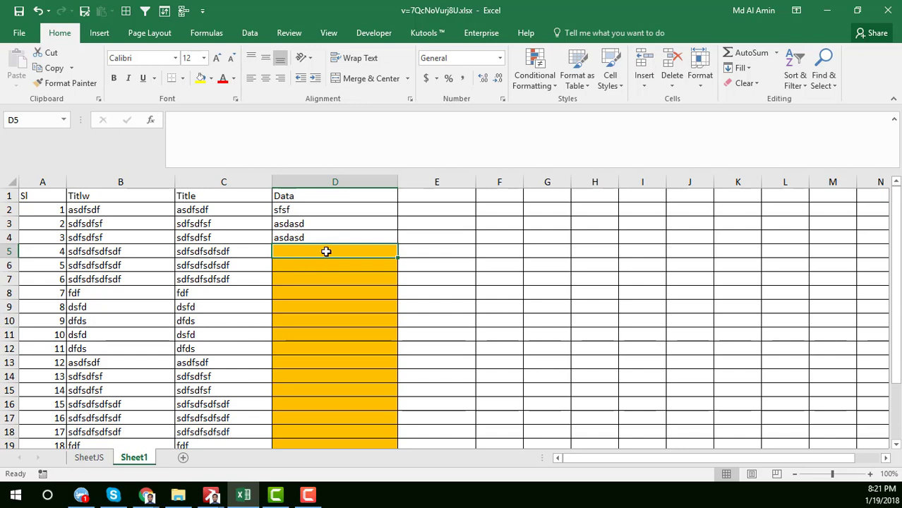
{"action": "type", "text": "fhgfhj"}
{"action": "key", "text": "Return"}
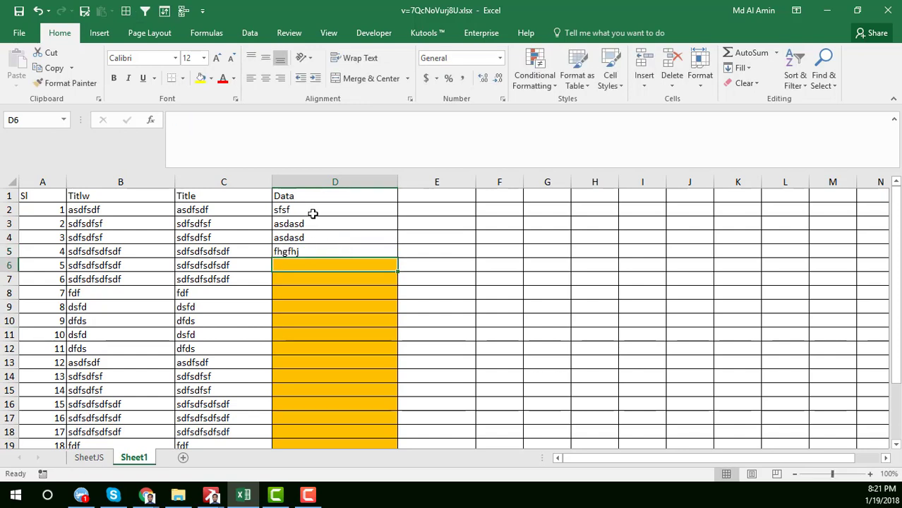
Delete the test entries in D2:D5 so those cells turn orange again.
{"action": "left_click_drag", "start_coordinate": [312, 212], "coordinate": [293, 255]}
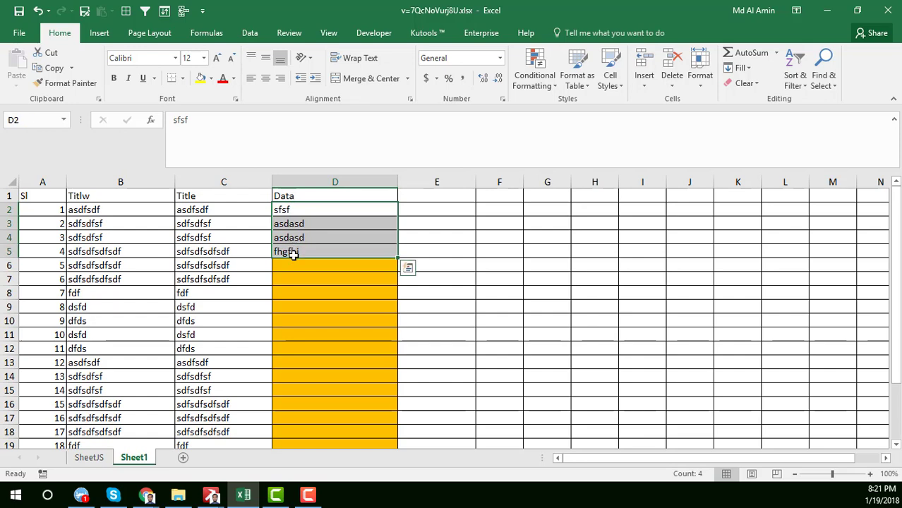
{"action": "key", "text": "Delete"}
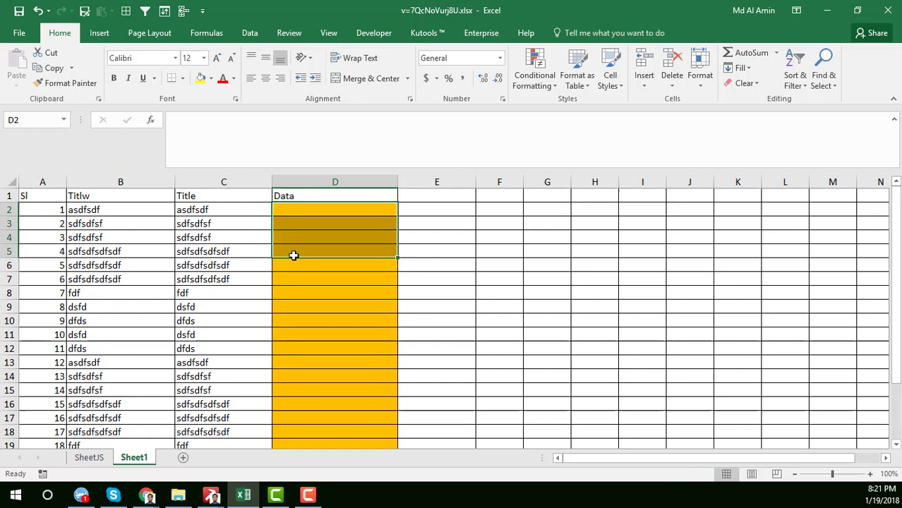
{"action": "left_click", "coordinate": [315, 280]}
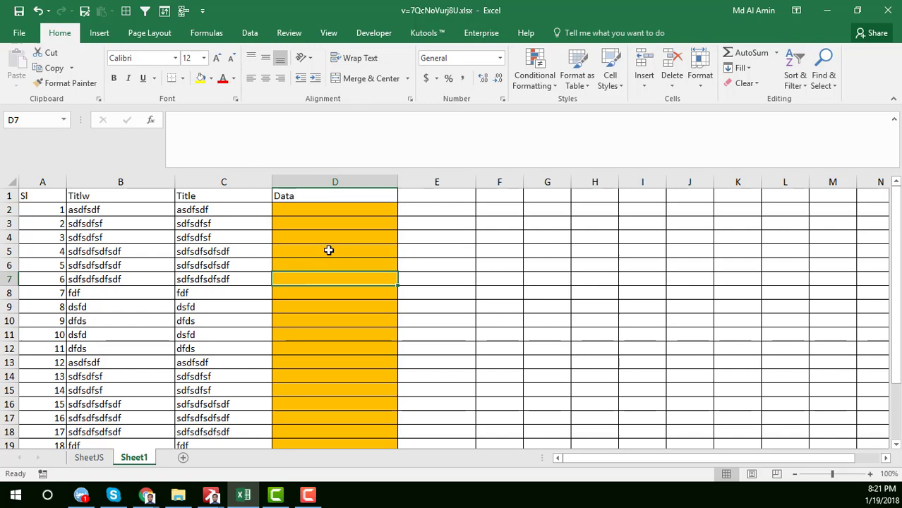
{"action": "left_click", "coordinate": [356, 208]}
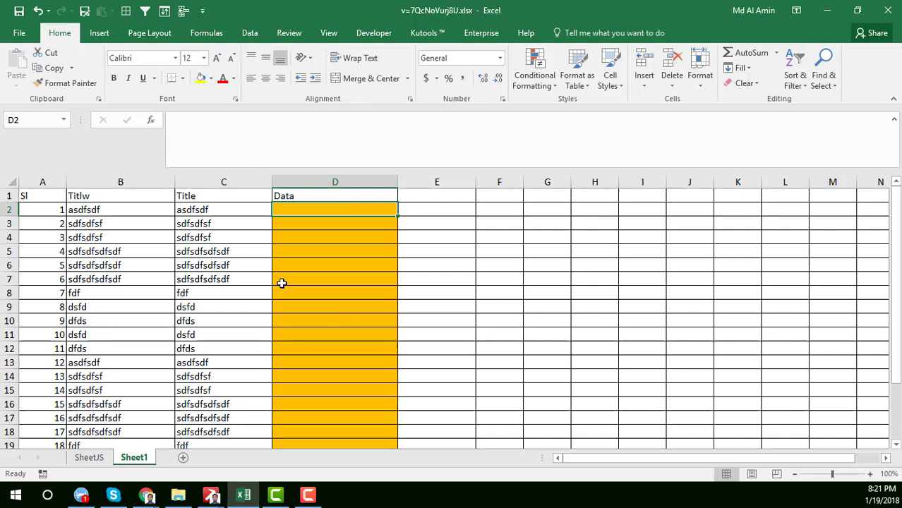
{"action": "scroll", "coordinate": [314, 326], "scroll_direction": "down", "scroll_amount": 2}
Select the whole sheet and clear its conditional formatting rules.
{"action": "scroll", "coordinate": [315, 326], "scroll_direction": "up", "scroll_amount": 2}
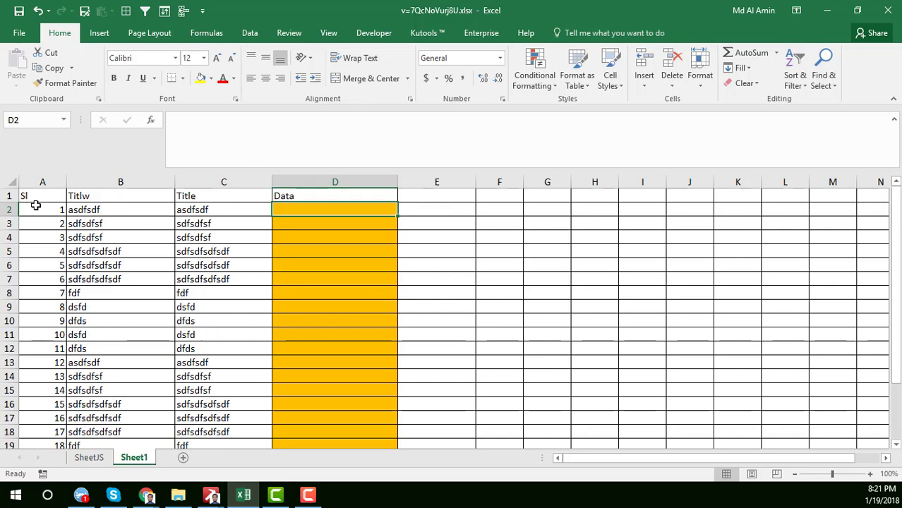
{"action": "left_click", "coordinate": [10, 185]}
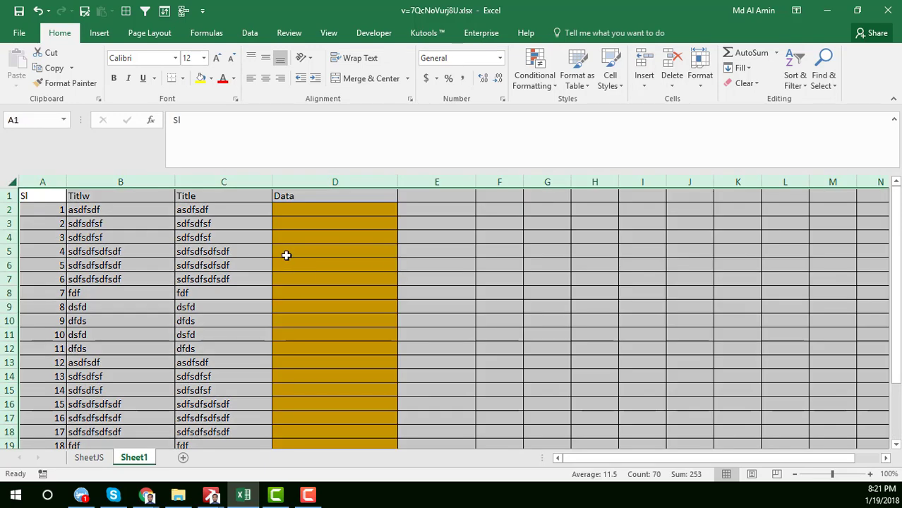
{"action": "left_click", "coordinate": [536, 85]}
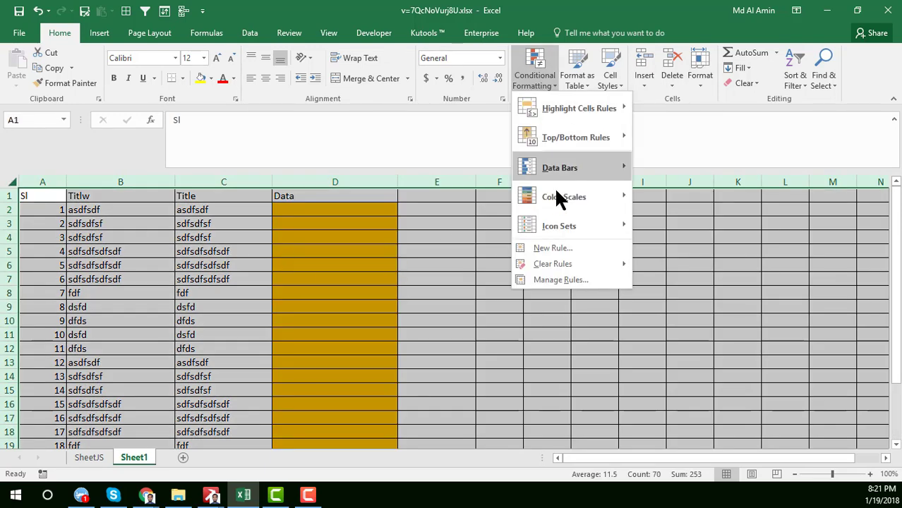
{"action": "mouse_move", "coordinate": [553, 264]}
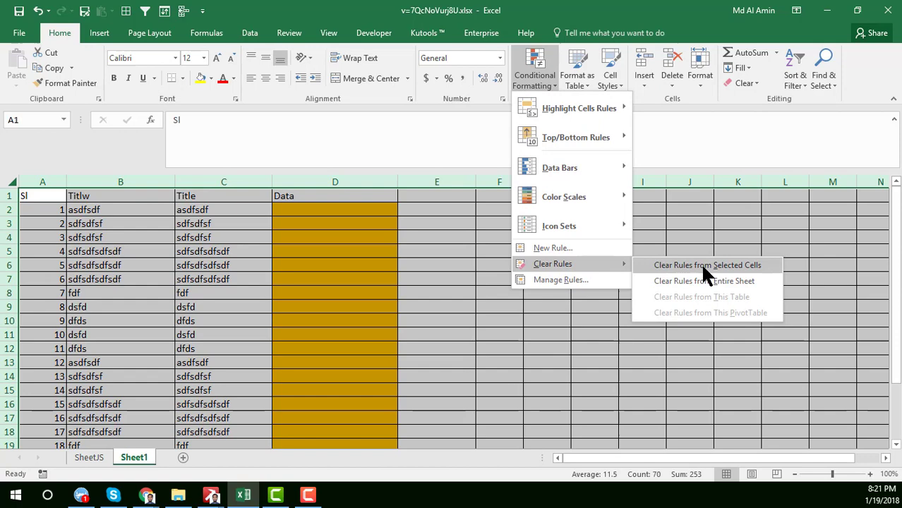
{"action": "left_click", "coordinate": [713, 266]}
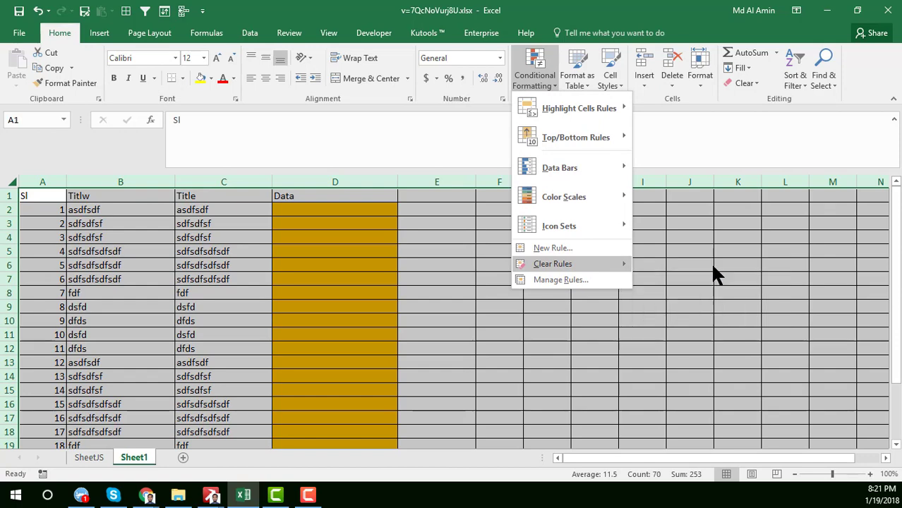
{"action": "left_click", "coordinate": [364, 281]}
{"action": "scroll", "coordinate": [262, 271], "scroll_direction": "down", "scroll_amount": 3}
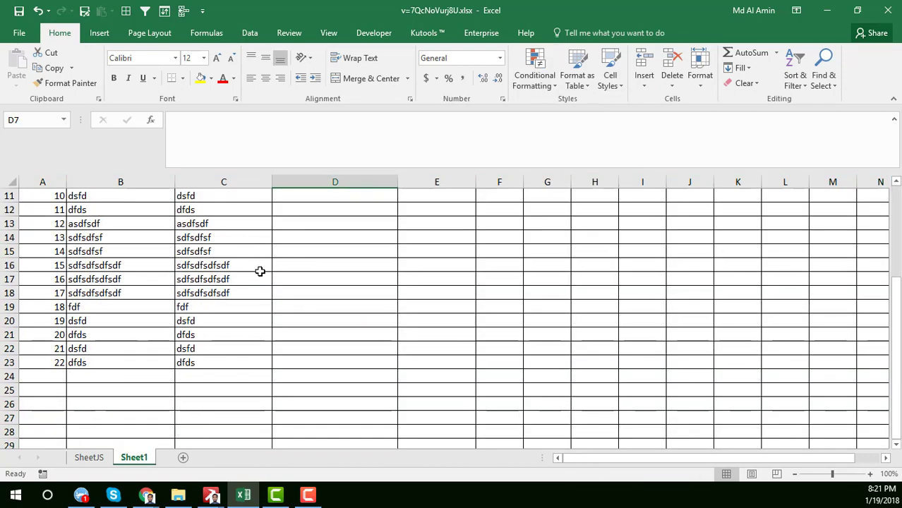
{"action": "scroll", "coordinate": [262, 270], "scroll_direction": "down", "scroll_amount": 2}
{"action": "scroll", "coordinate": [262, 270], "scroll_direction": "up", "scroll_amount": 5}
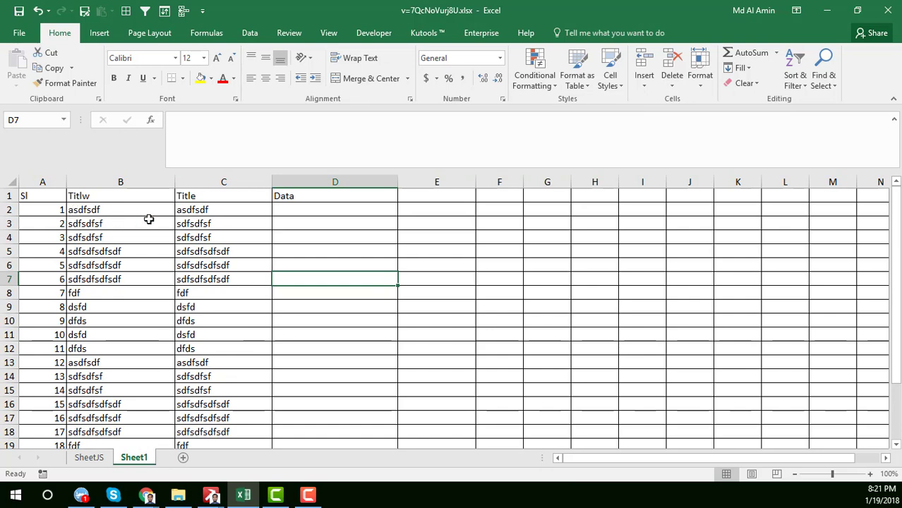
{"action": "scroll", "coordinate": [314, 241], "scroll_direction": "down", "scroll_amount": 3}
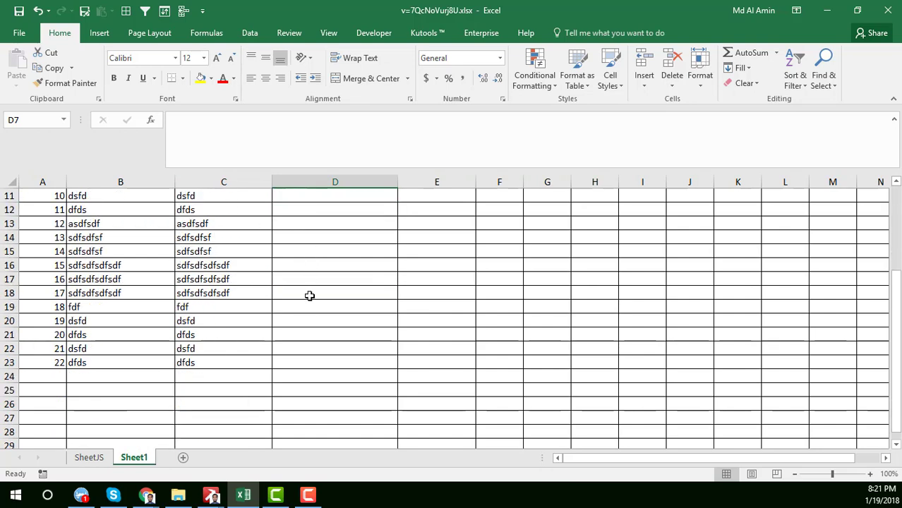
{"action": "scroll", "coordinate": [311, 334], "scroll_direction": "up", "scroll_amount": 3}
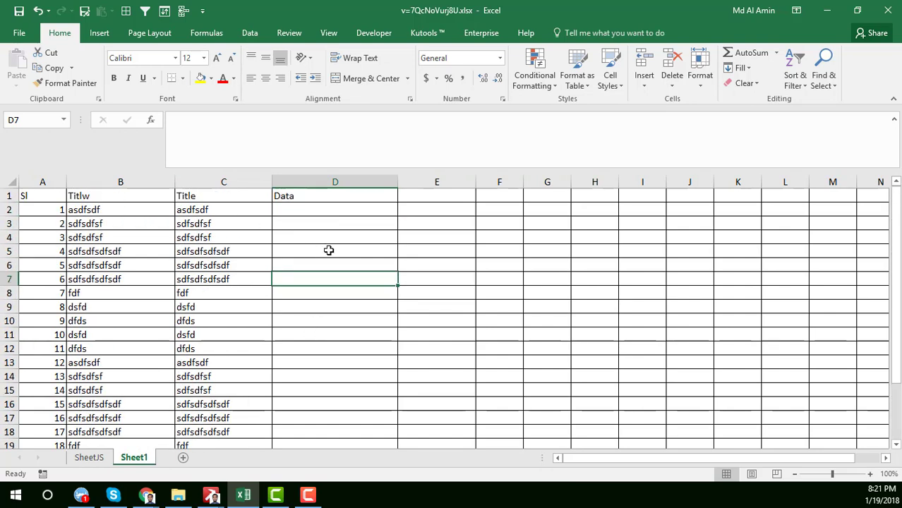
{"action": "left_click", "coordinate": [324, 215]}
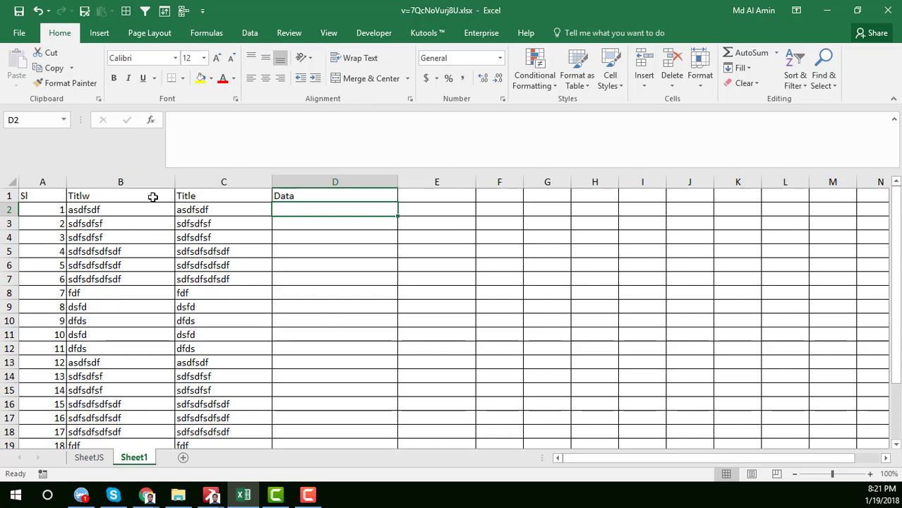
{"action": "left_click", "coordinate": [12, 182]}
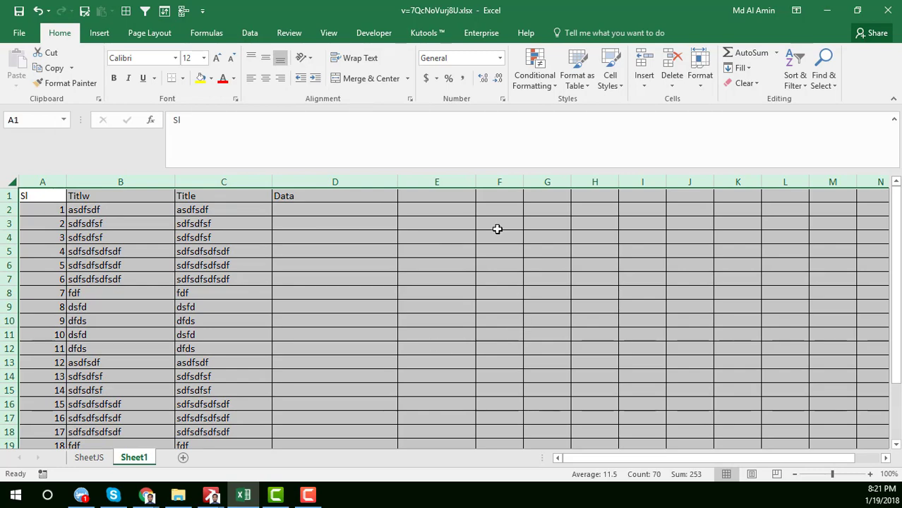
{"action": "left_click", "coordinate": [370, 209]}
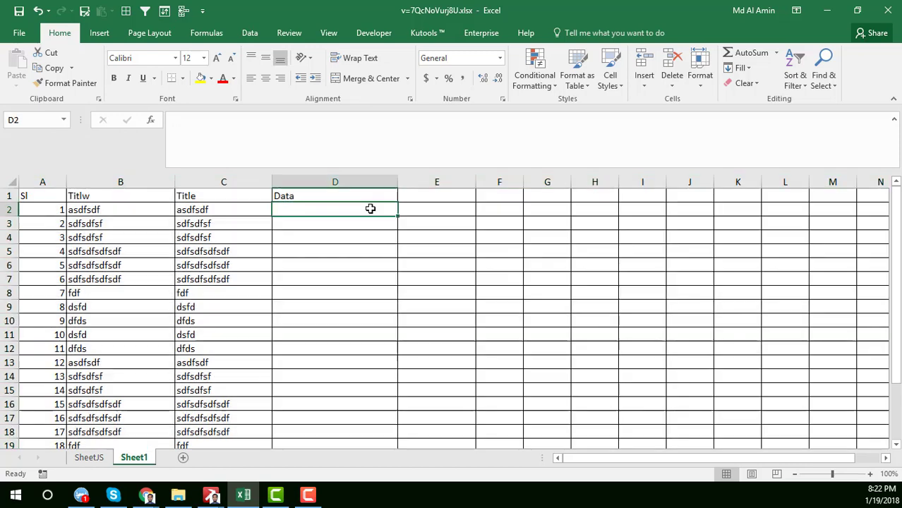
{"action": "left_click", "coordinate": [26, 196]}
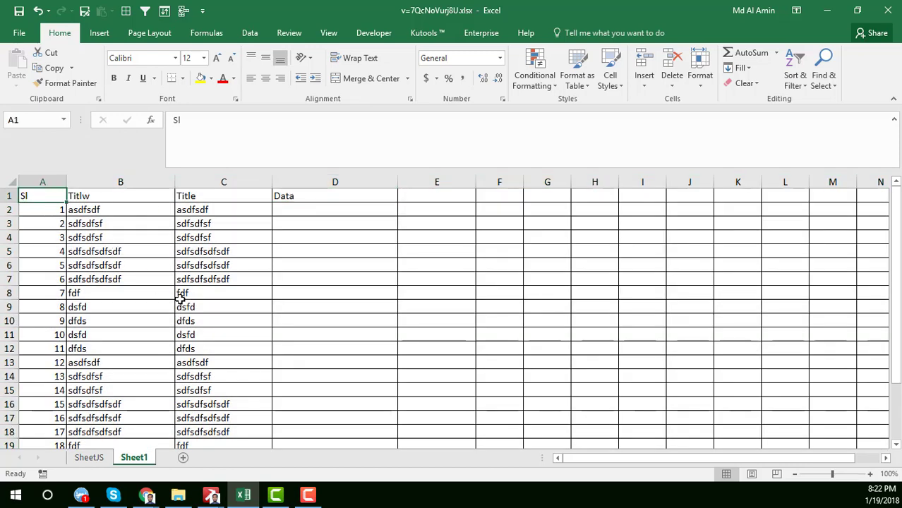
{"action": "scroll", "coordinate": [181, 301], "scroll_direction": "down", "scroll_amount": 3}
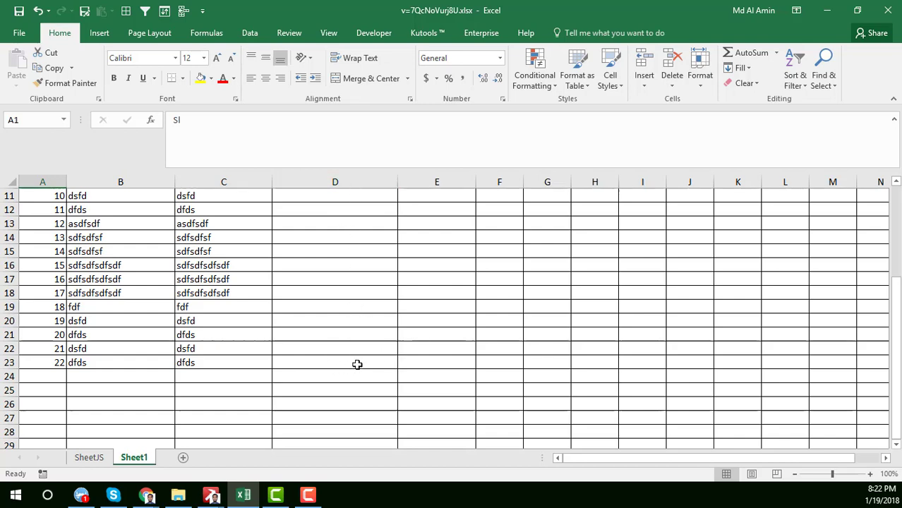
Select A1:D23 and start a New Rule under Conditional Formatting.
{"action": "left_click", "coordinate": [470, 366], "text": "shift"}
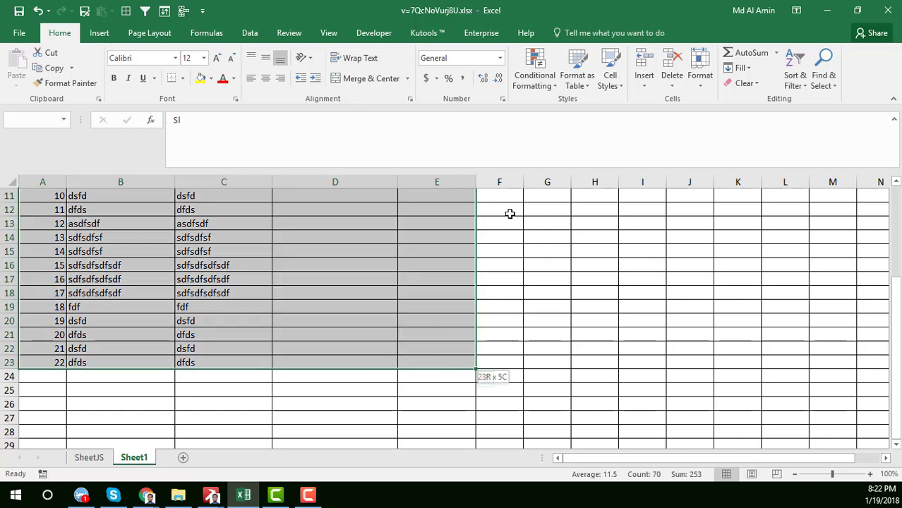
{"action": "left_click", "coordinate": [389, 365], "text": "shift"}
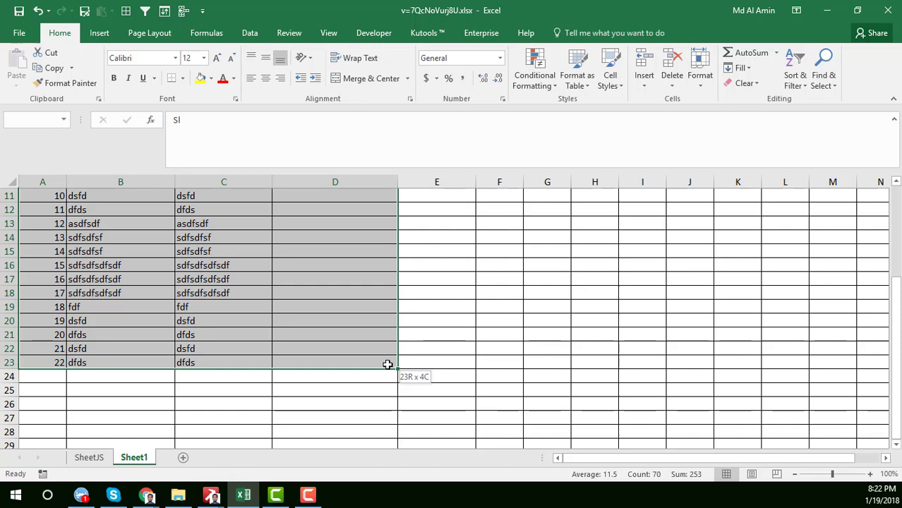
{"action": "scroll", "coordinate": [389, 365], "scroll_direction": "up", "scroll_amount": 4}
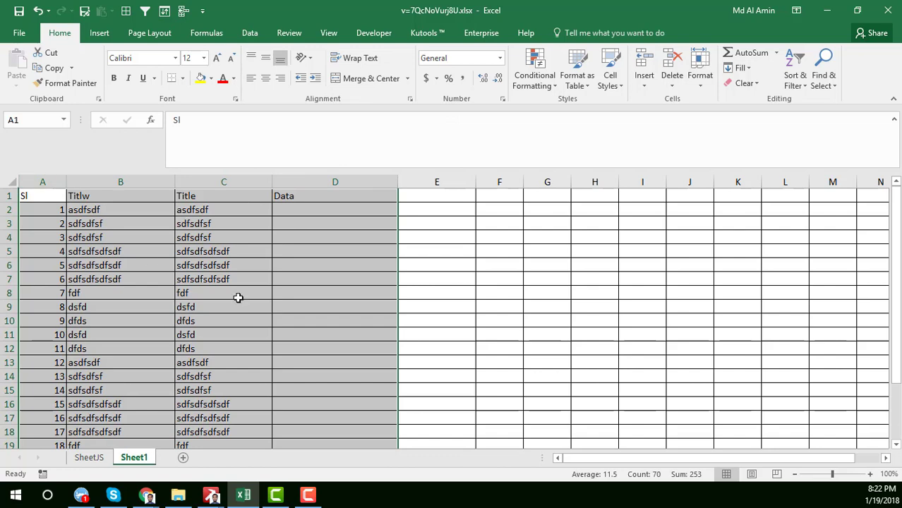
{"action": "scroll", "coordinate": [282, 325], "scroll_direction": "down", "scroll_amount": 3}
{"action": "scroll", "coordinate": [367, 354], "scroll_direction": "up", "scroll_amount": 3}
{"action": "left_click", "coordinate": [543, 82]}
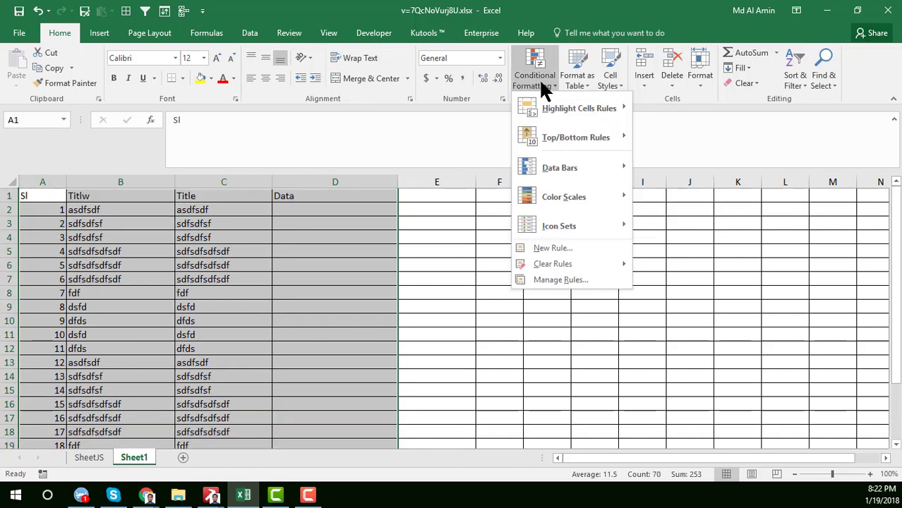
{"action": "left_click", "coordinate": [569, 253]}
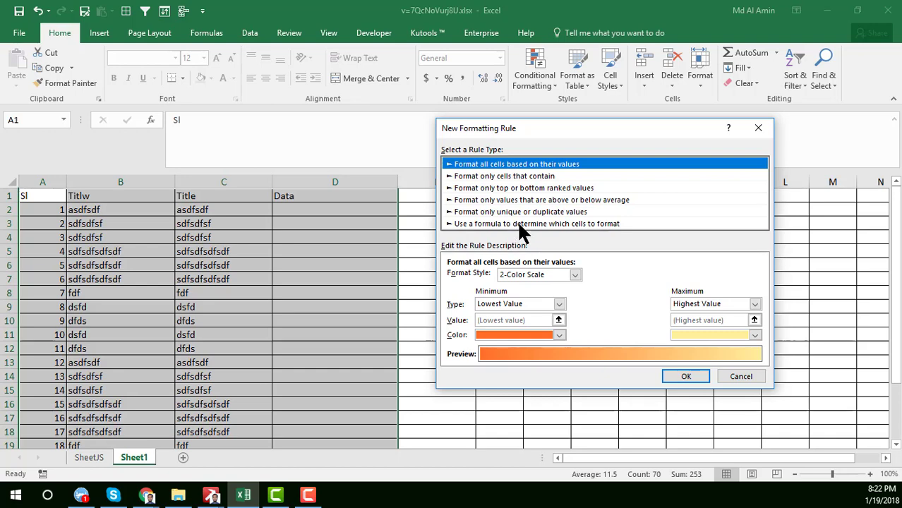
Choose the formula-based rule type and begin entering the formula =A1="".
{"action": "left_click", "coordinate": [521, 224]}
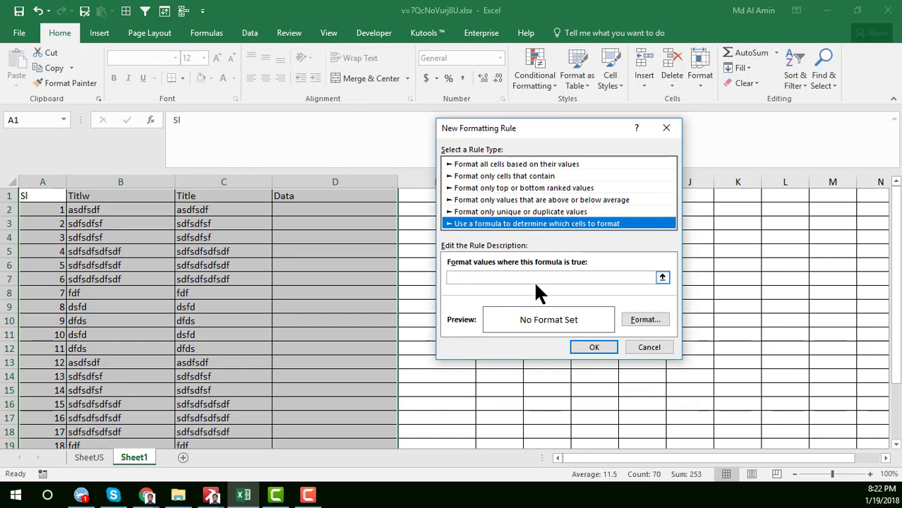
{"action": "left_click", "coordinate": [491, 278]}
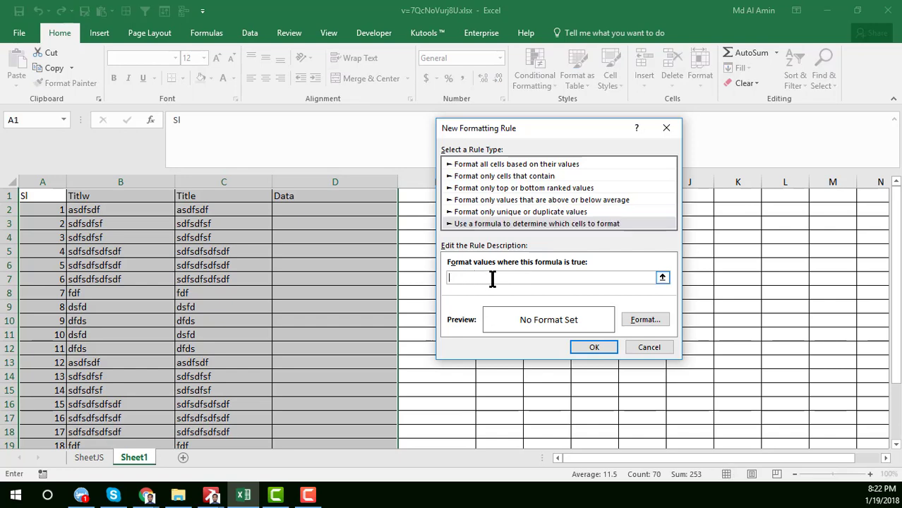
{"action": "type", "text": "="}
{"action": "type", "text": "A1=\""}
Give the rule a gold background fill and apply it to the selected range.
{"action": "left_click", "coordinate": [647, 319]}
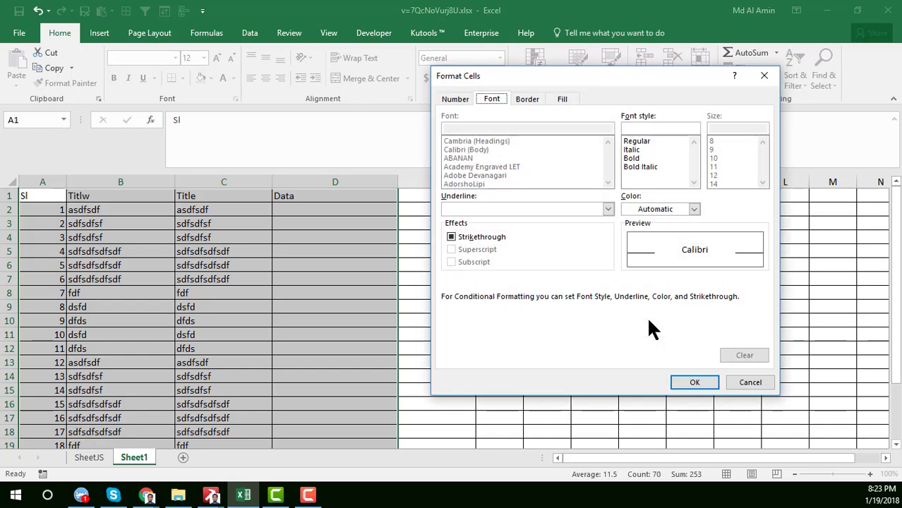
{"action": "left_click", "coordinate": [563, 100]}
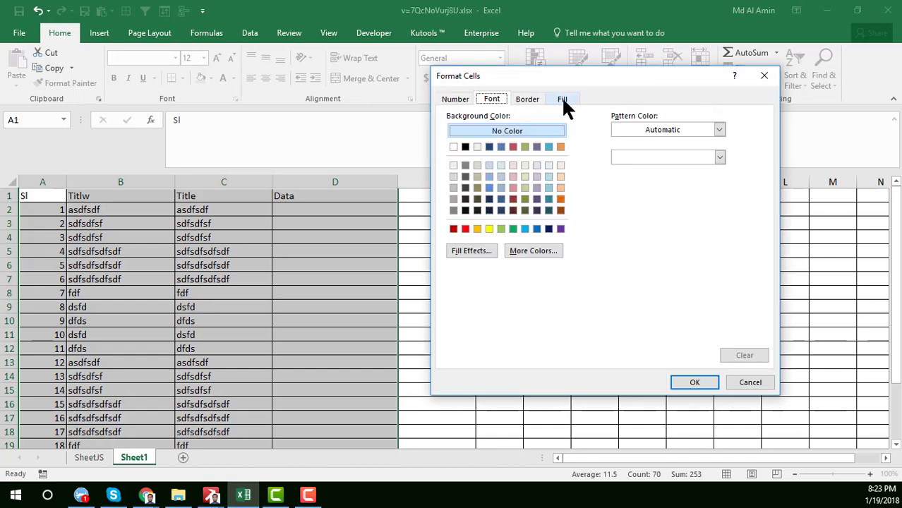
{"action": "left_click", "coordinate": [478, 228]}
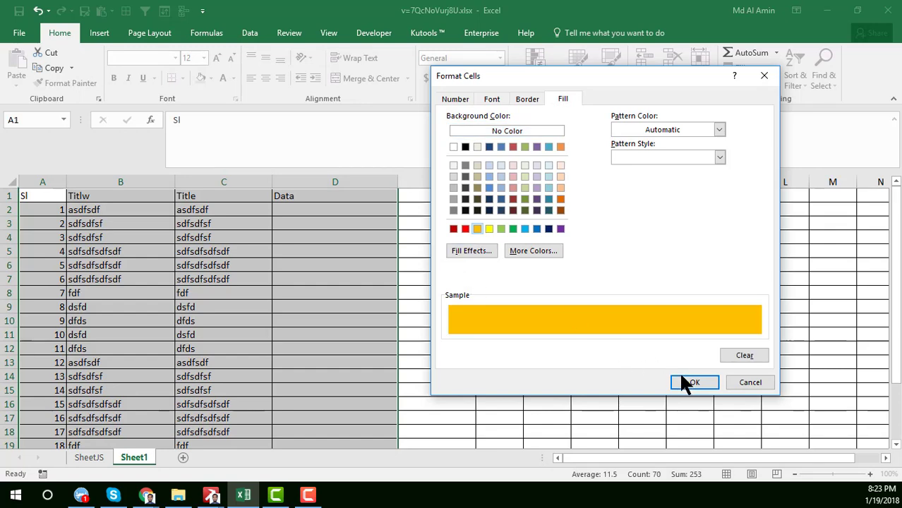
{"action": "left_click", "coordinate": [695, 384]}
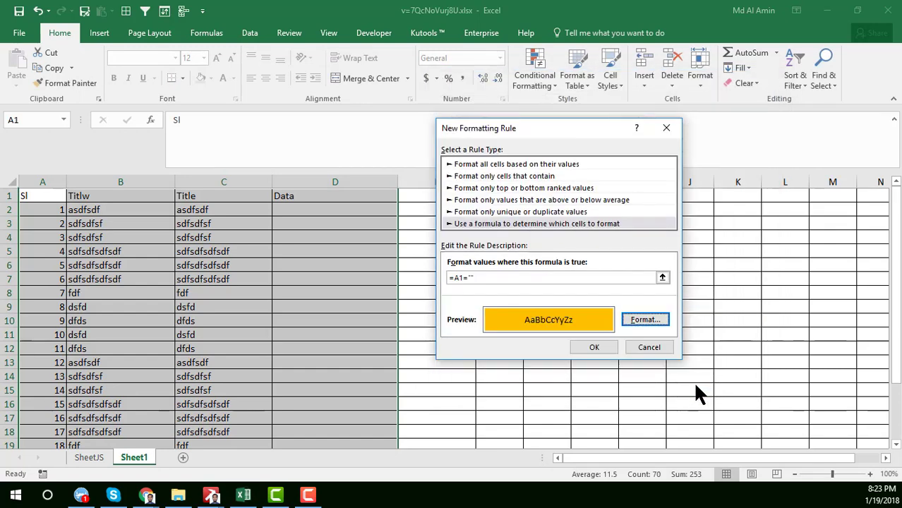
{"action": "left_click", "coordinate": [595, 347]}
Enter 'sadfsdf' in D2 and 'sdfsd' in D3.
{"action": "left_click", "coordinate": [318, 323]}
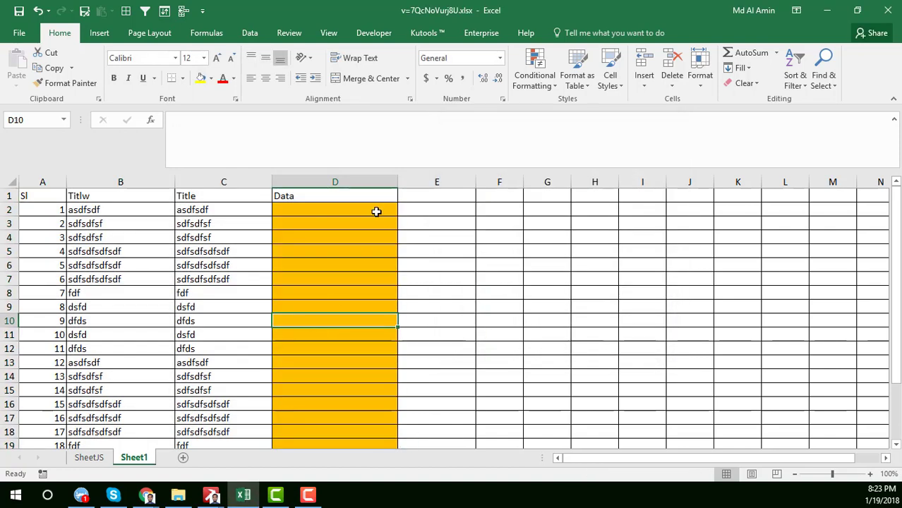
{"action": "left_click", "coordinate": [377, 212]}
{"action": "scroll", "coordinate": [389, 246], "scroll_direction": "down", "scroll_amount": 3}
{"action": "scroll", "coordinate": [387, 268], "scroll_direction": "down", "scroll_amount": 2}
{"action": "scroll", "coordinate": [381, 286], "scroll_direction": "up", "scroll_amount": 3}
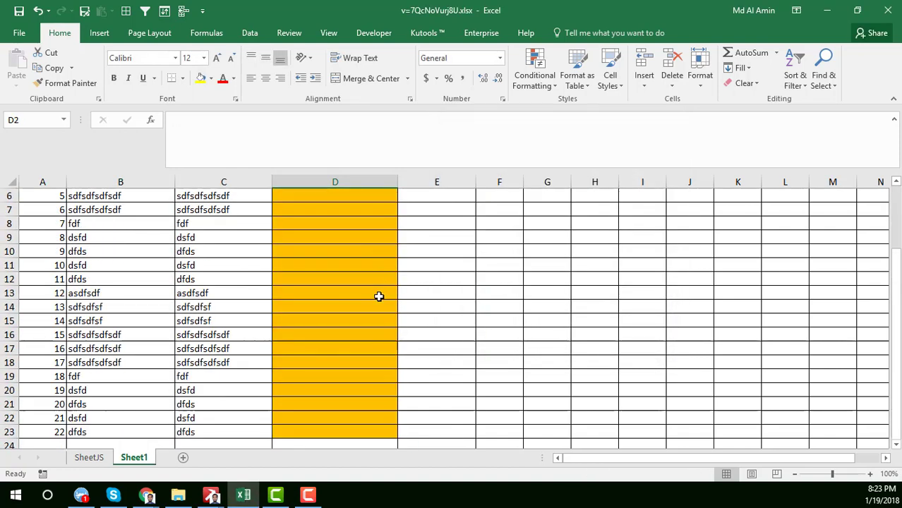
{"action": "scroll", "coordinate": [380, 297], "scroll_direction": "up", "scroll_amount": 2}
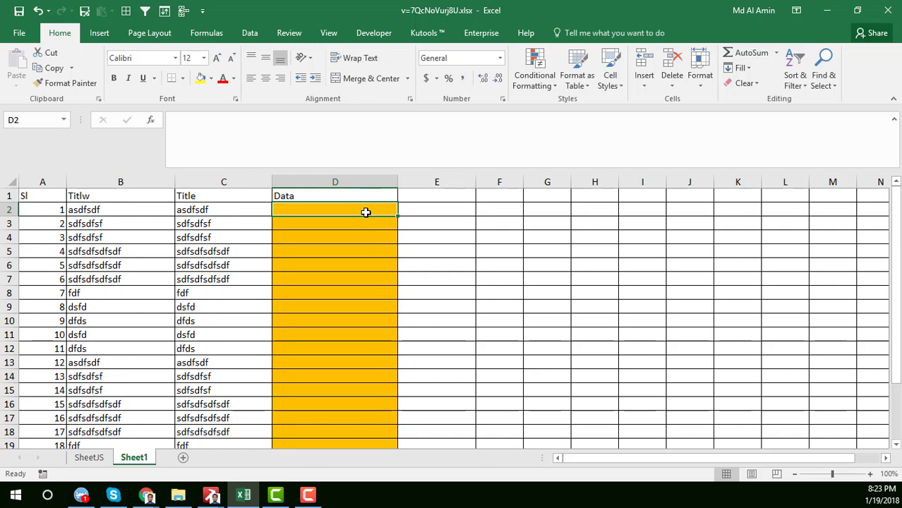
{"action": "type", "text": "sadfsdf"}
{"action": "key", "text": "Return"}
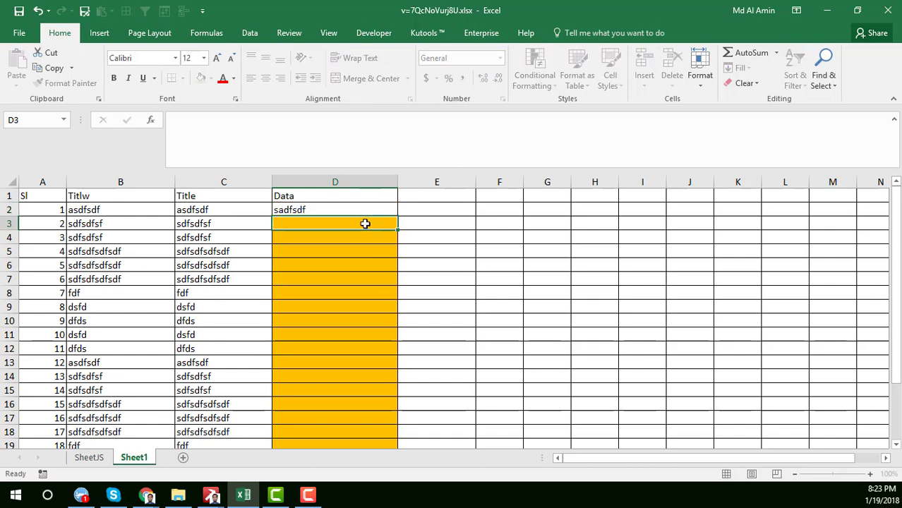
{"action": "type", "text": "sdfsd"}
{"action": "key", "text": "Return"}
Enter 'sdfsdf' in D4 and 'sdf' in D5, then reselect D2.
{"action": "type", "text": "sdfsdf"}
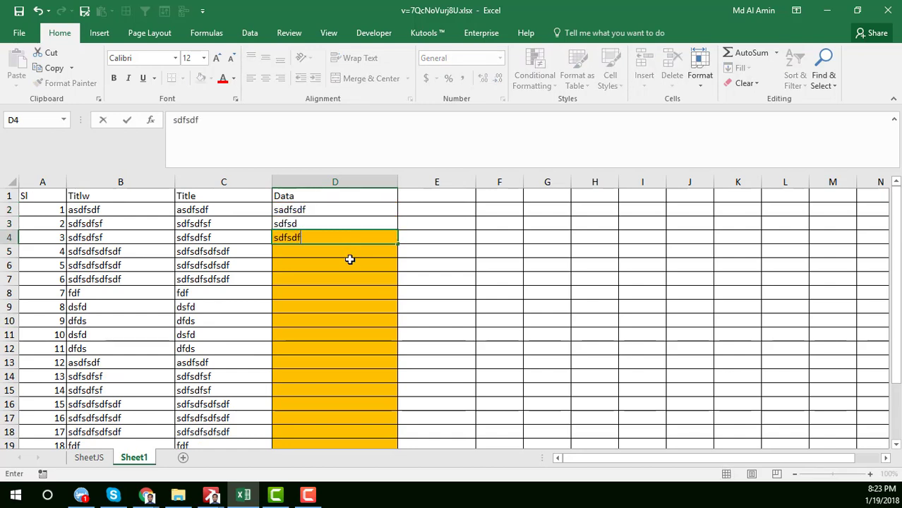
{"action": "key", "text": "Return"}
{"action": "type", "text": "sdf"}
{"action": "key", "text": "Return"}
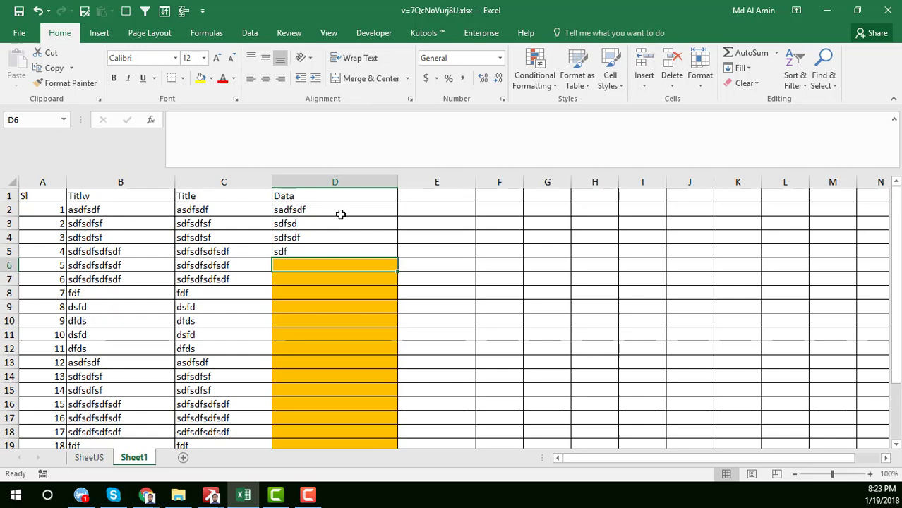
{"action": "left_click", "coordinate": [340, 214]}
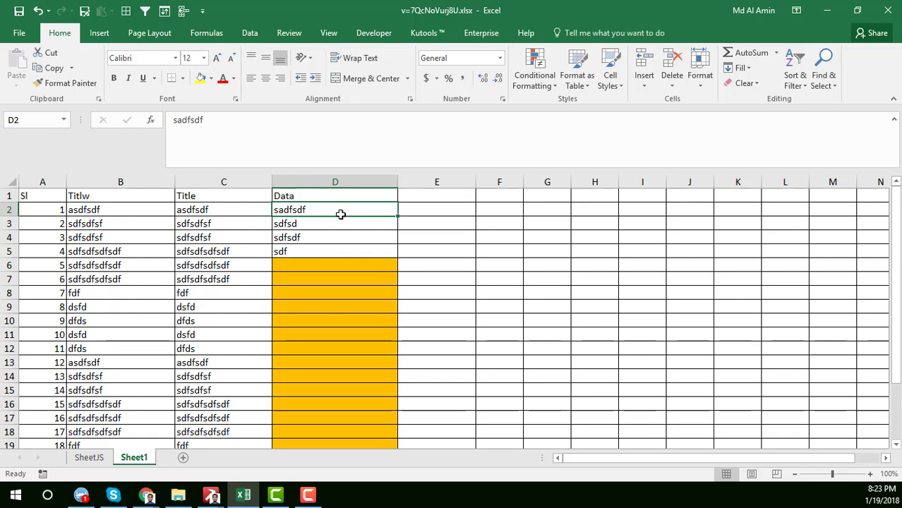